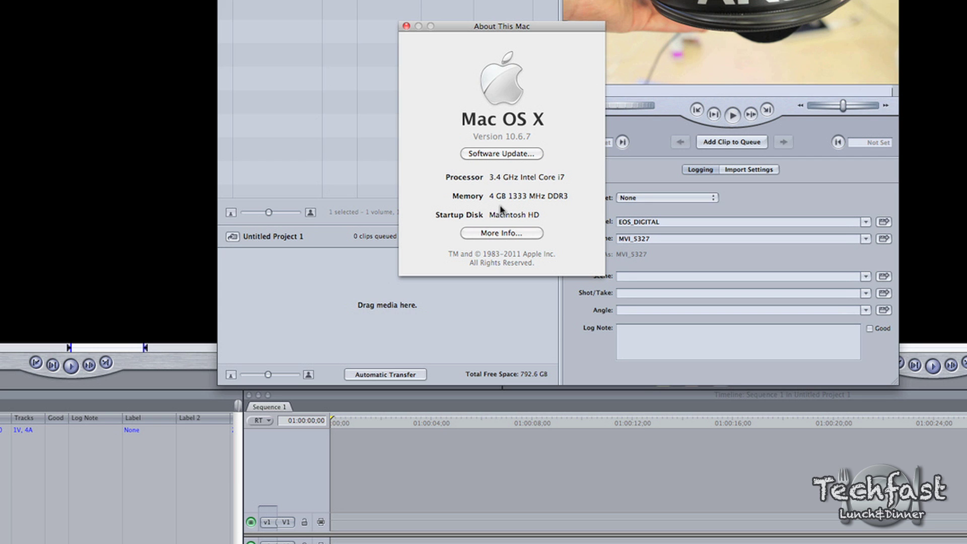
Step: Confirm the import preferences with Canon EOS MOVIE footage transcoding to Apple ProRes 422 (LT)
{"action": "left_click", "coordinate": [406, 26]}
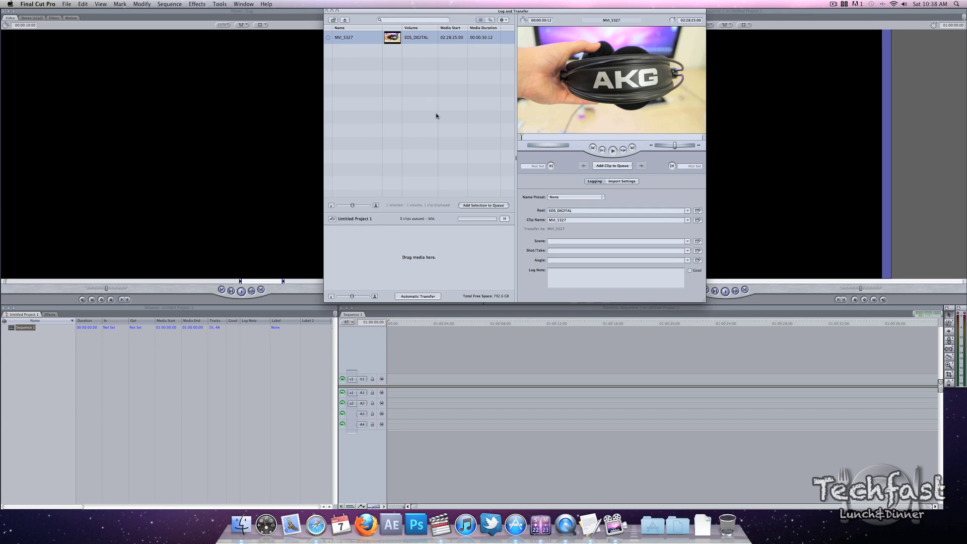
{"action": "left_click", "coordinate": [502, 20]}
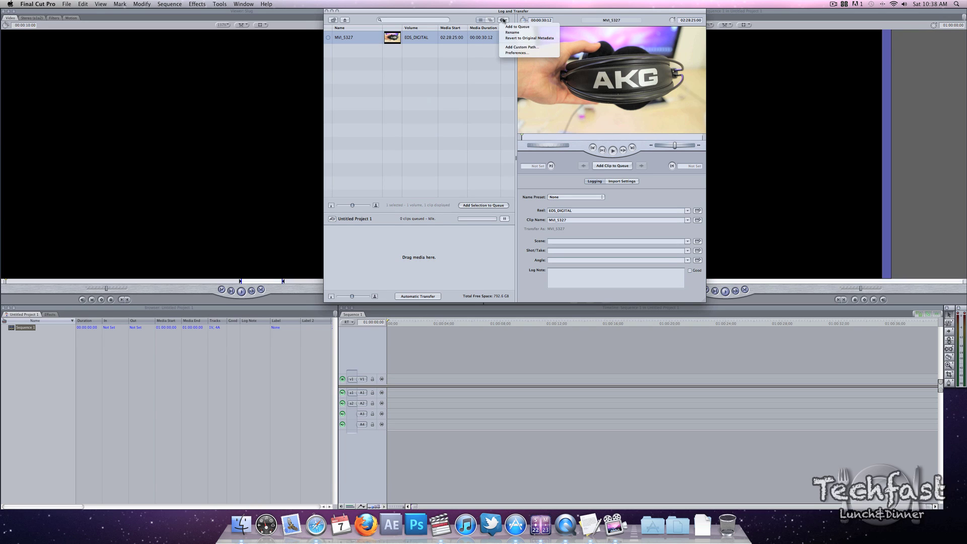
{"action": "left_click", "coordinate": [517, 52]}
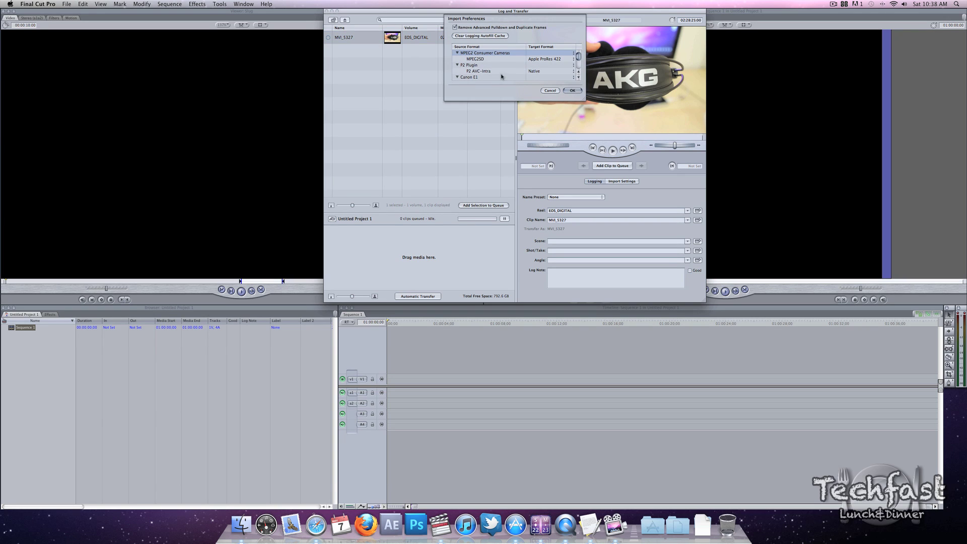
{"action": "scroll", "coordinate": [498, 75], "scroll_direction": "down", "scroll_amount": 2}
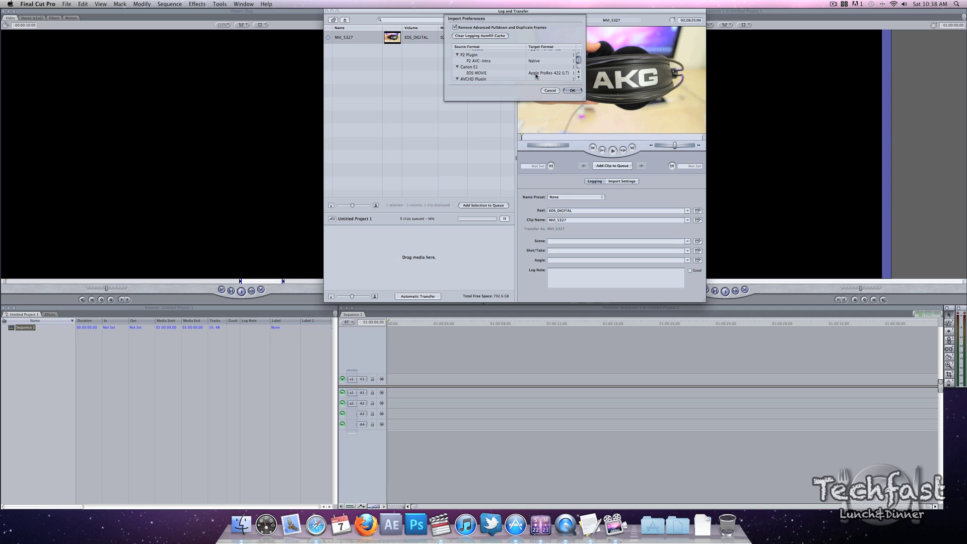
{"action": "left_click", "coordinate": [573, 91]}
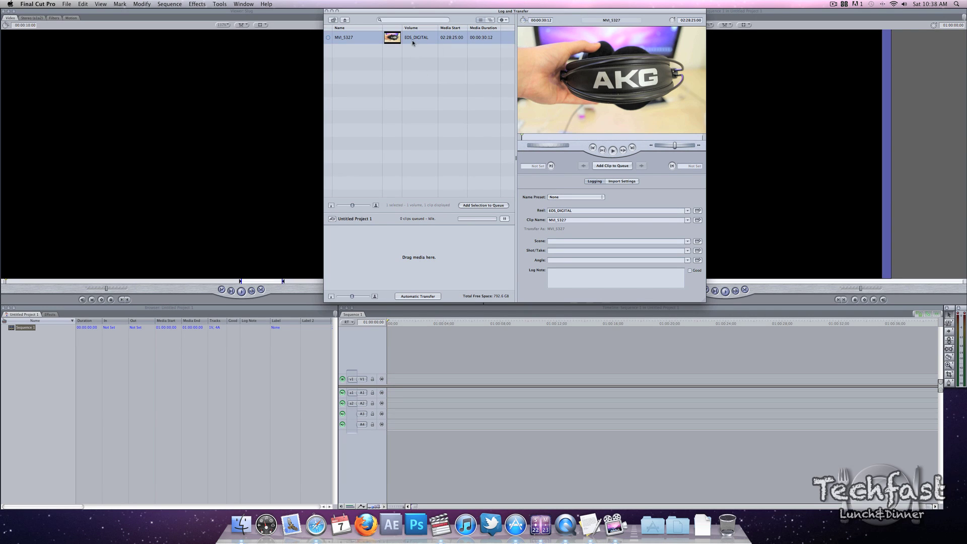
Step: Queue clip MVI_5327 for transfer into Untitled Project 1
{"action": "left_click_drag", "start_coordinate": [410, 38], "coordinate": [417, 250]}
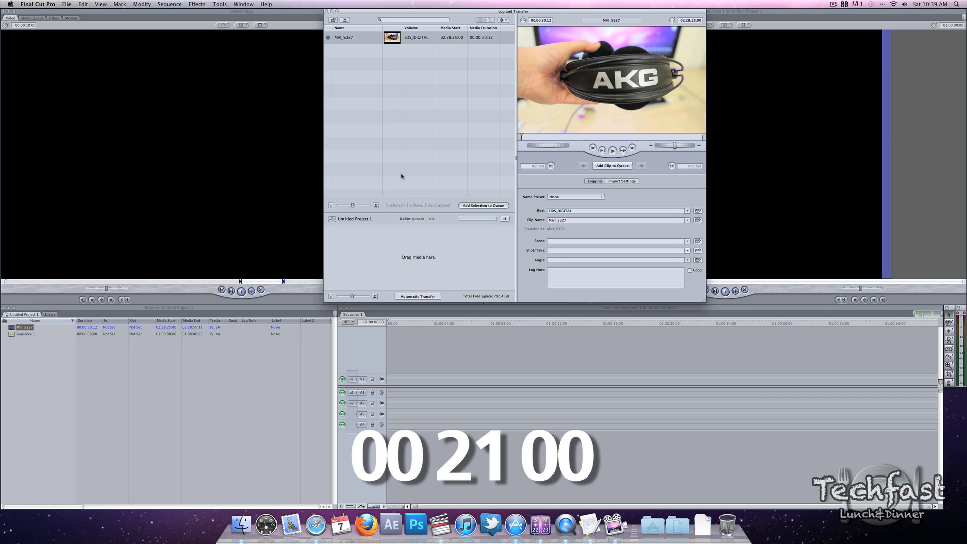
Step: Place MVI_5327 into Sequence 1 with matched sequence settings and scrub to 01:00:03:13
{"action": "left_click", "coordinate": [326, 10]}
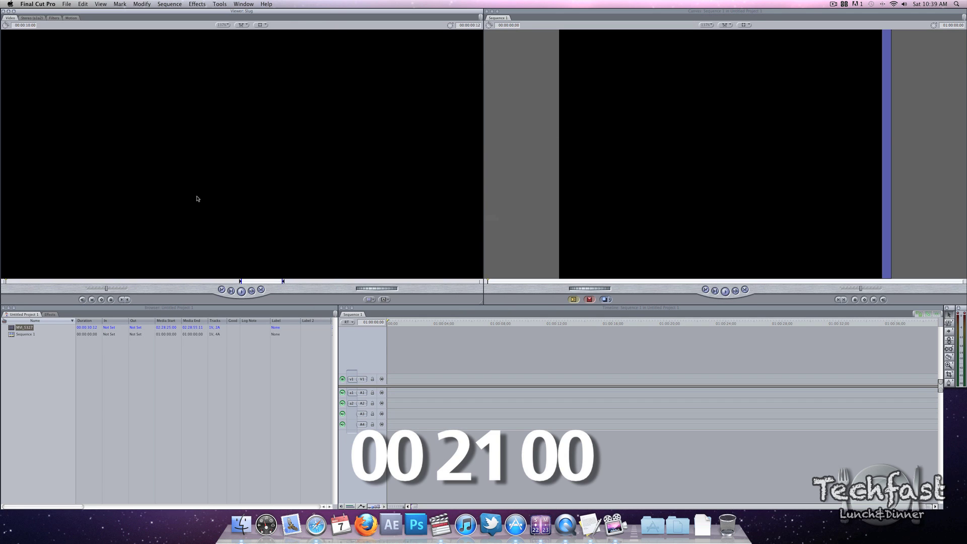
{"action": "left_click_drag", "start_coordinate": [23, 327], "coordinate": [397, 379]}
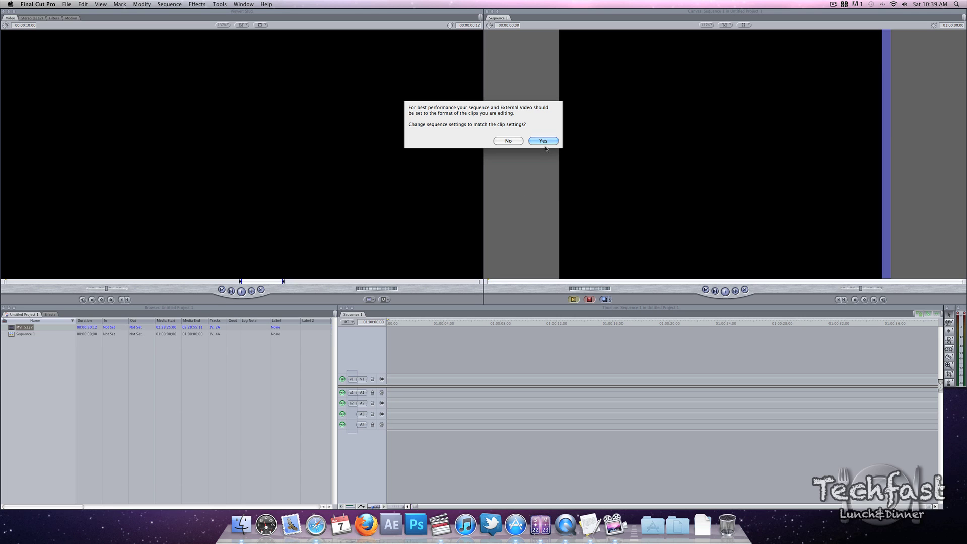
{"action": "left_click", "coordinate": [543, 138]}
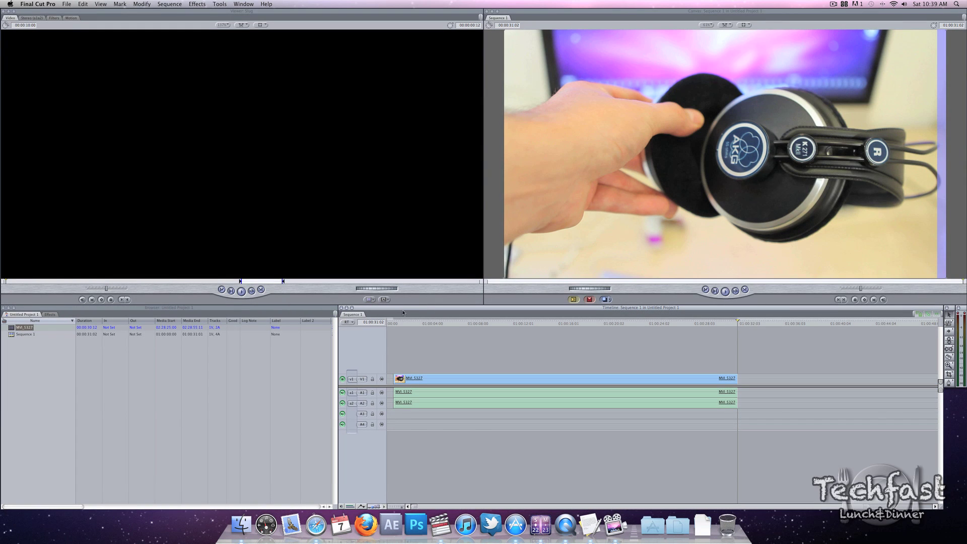
{"action": "left_click", "coordinate": [413, 324]}
{"action": "left_click_drag", "start_coordinate": [414, 325], "coordinate": [428, 325]}
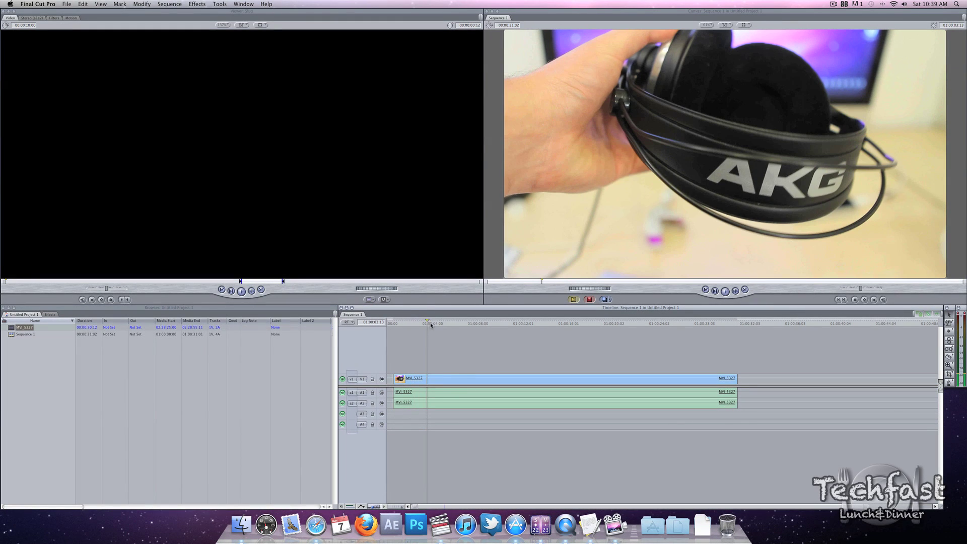
Step: Apply the Color Corrector 3-way video filter to the MVI_5327 sequence clip
{"action": "double_click", "coordinate": [459, 382]}
{"action": "left_click", "coordinate": [197, 4]}
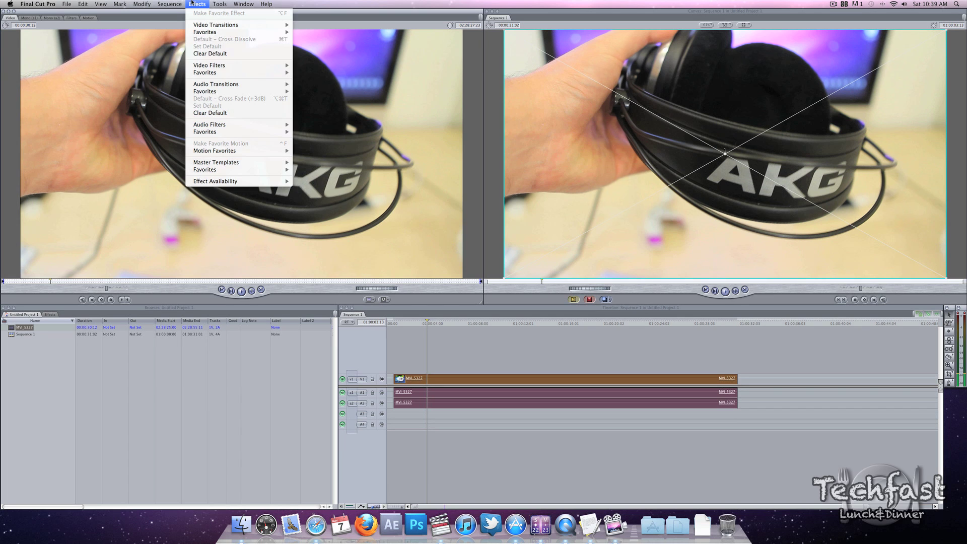
{"action": "mouse_move", "coordinate": [249, 65]}
{"action": "mouse_move", "coordinate": [335, 88]}
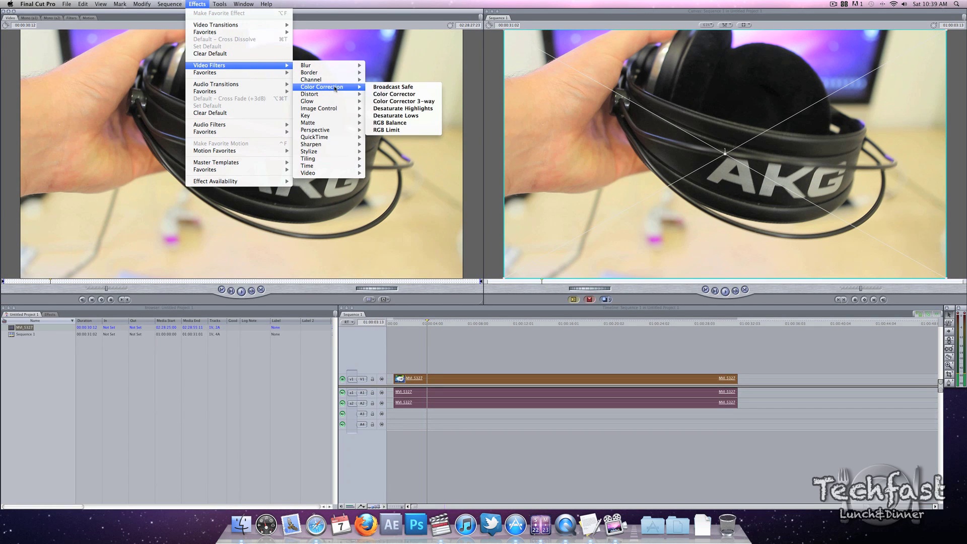
{"action": "left_click", "coordinate": [399, 101]}
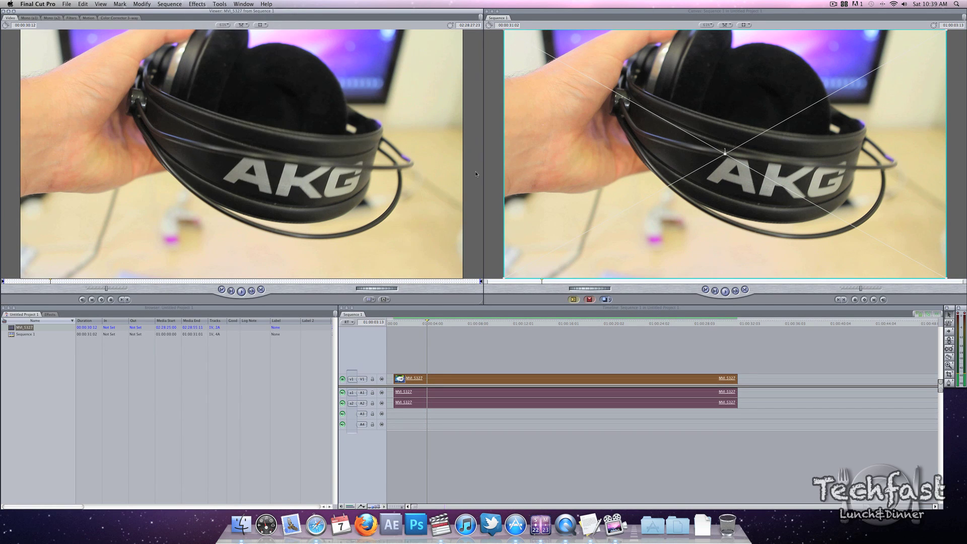
{"action": "left_click", "coordinate": [217, 4]}
Step: Add a second Color Corrector 3-way, darkening the blacks and slightly raising saturation
{"action": "mouse_move", "coordinate": [197, 4]}
{"action": "mouse_move", "coordinate": [230, 33]}
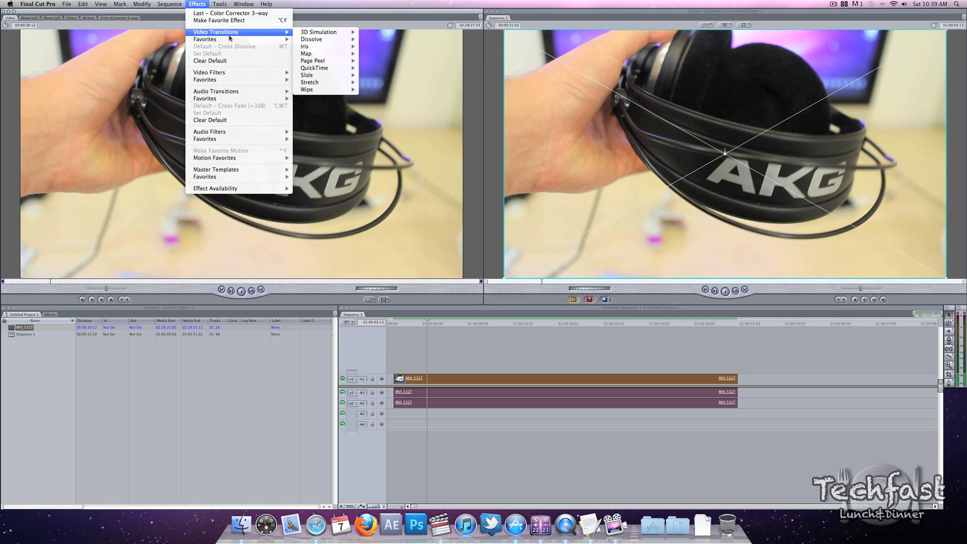
{"action": "left_click", "coordinate": [229, 13]}
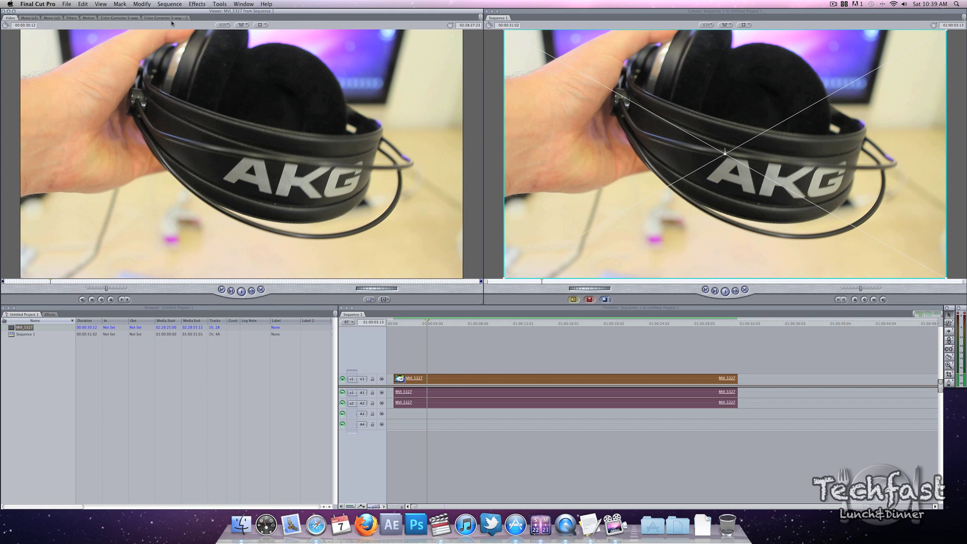
{"action": "left_click", "coordinate": [170, 18]}
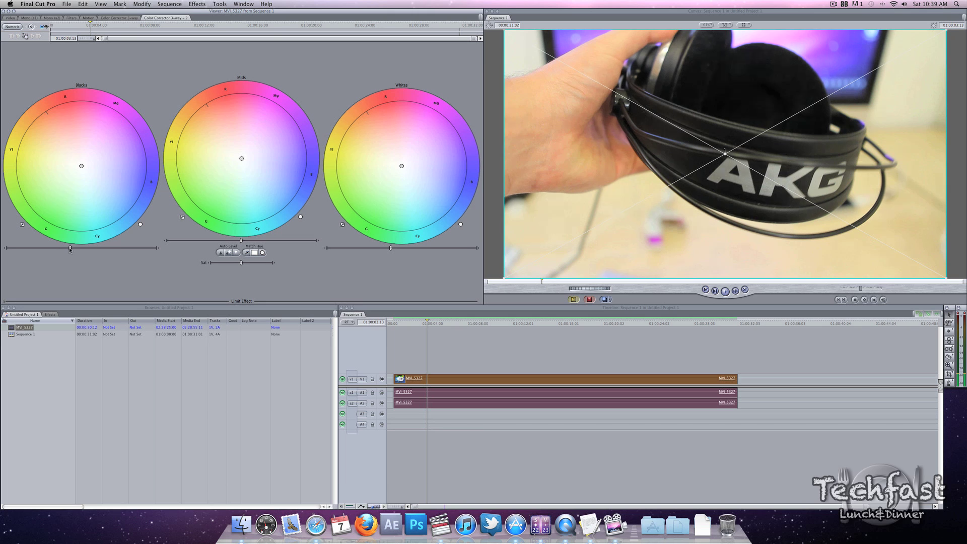
{"action": "left_click_drag", "start_coordinate": [70, 248], "coordinate": [66, 248]}
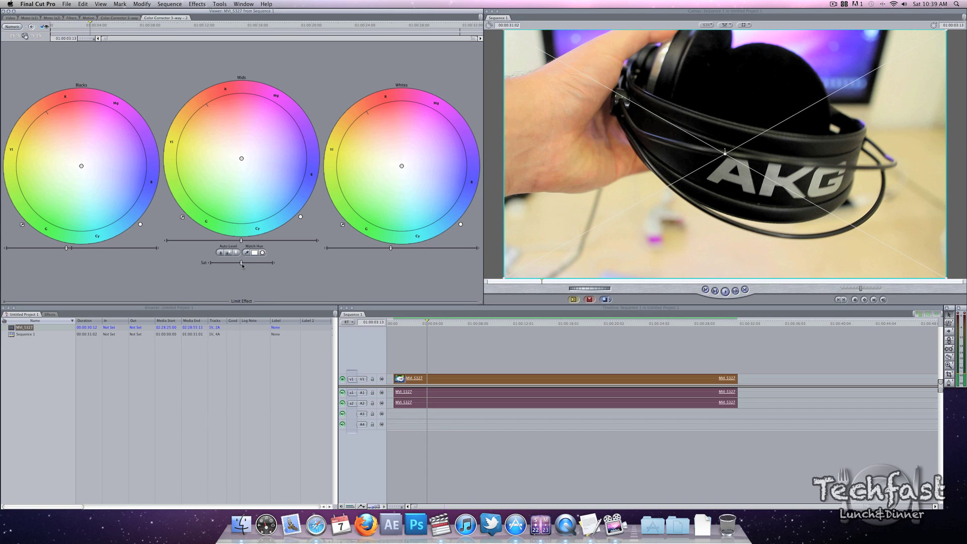
{"action": "left_click_drag", "start_coordinate": [242, 263], "coordinate": [248, 263]}
Step: Apply the Stylize Vignette filter to the clip and scrub near 01:00:09:14 to preview
{"action": "left_click_drag", "start_coordinate": [447, 322], "coordinate": [495, 325]}
{"action": "left_click", "coordinate": [196, 3]}
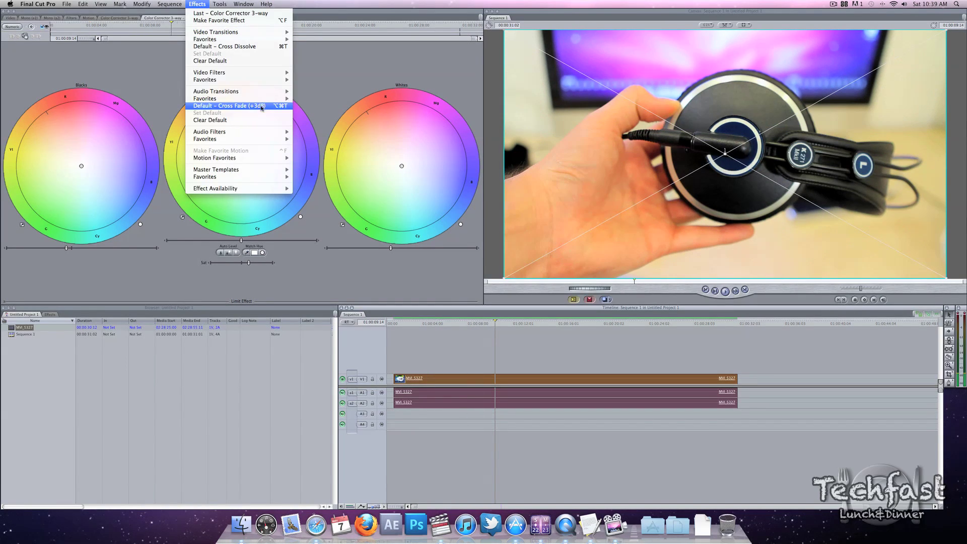
{"action": "mouse_move", "coordinate": [259, 73]}
{"action": "mouse_move", "coordinate": [333, 178]}
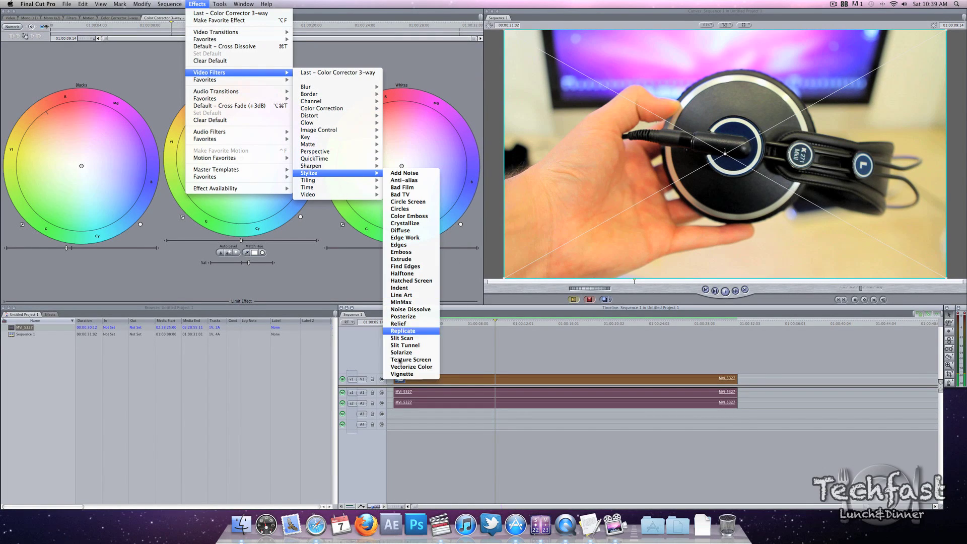
{"action": "left_click", "coordinate": [403, 374]}
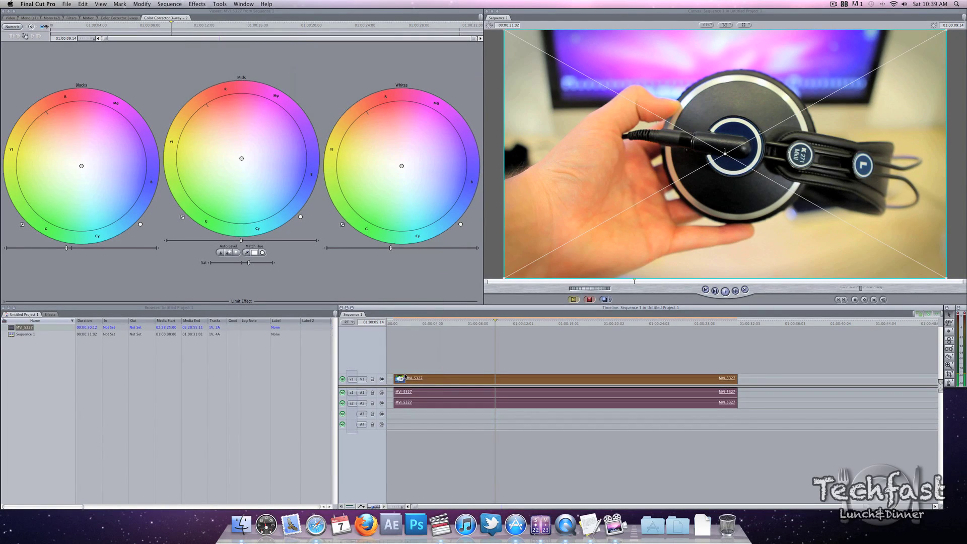
{"action": "left_click_drag", "start_coordinate": [503, 322], "coordinate": [442, 323]}
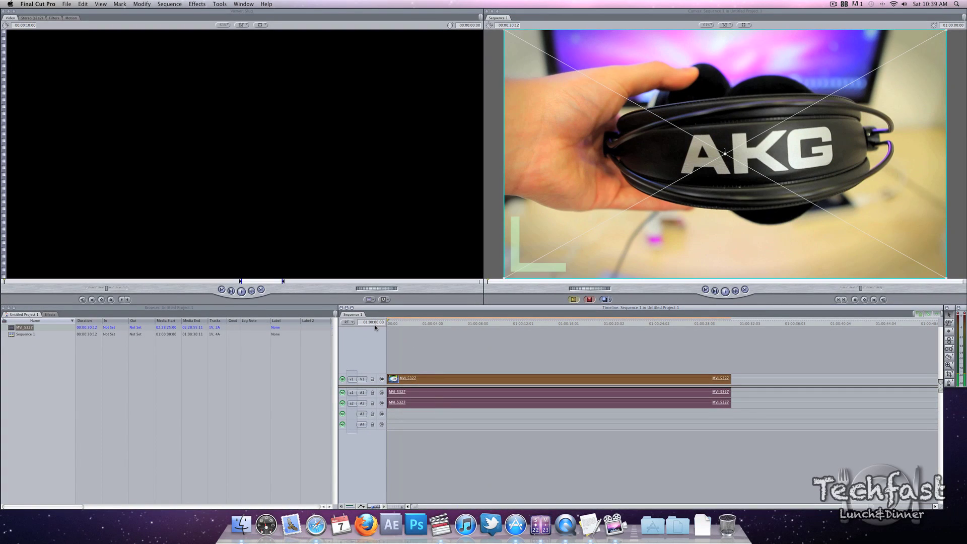
Step: Render all of Sequence 1 with Cmd-R, accepting the unsaved-project warning
{"action": "key", "text": "super+r"}
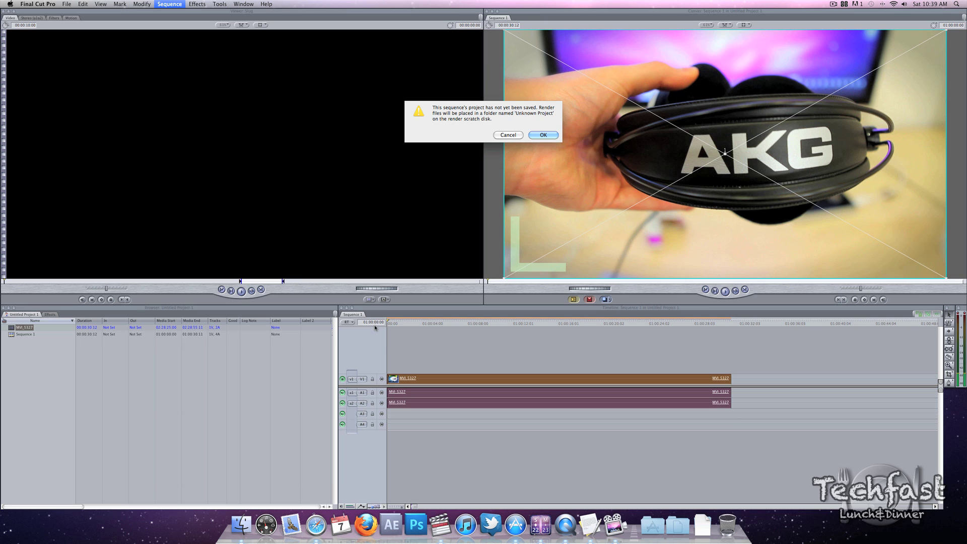
{"action": "left_click", "coordinate": [544, 134]}
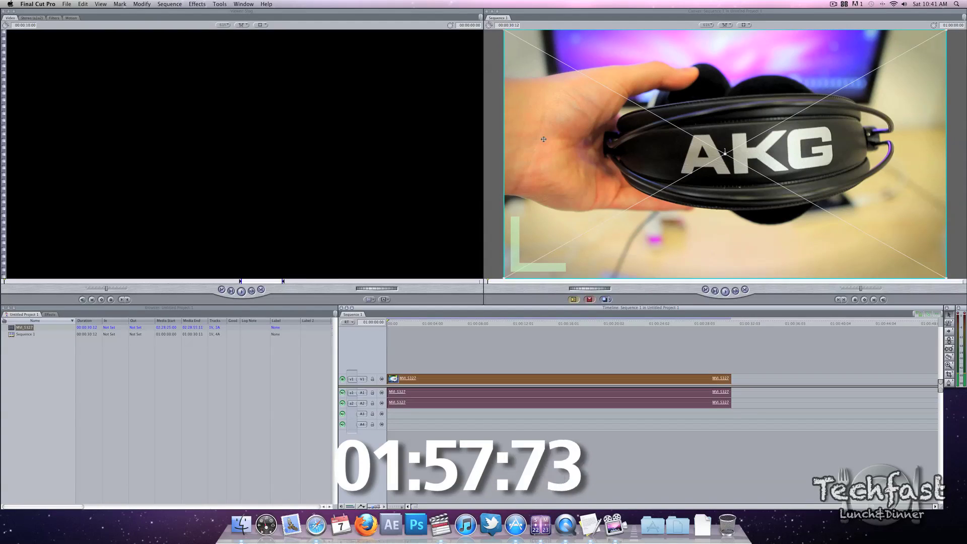
Step: Deselect all clips in the timeline with Cmd-Shift-A
{"action": "key", "text": "super+shift+a"}
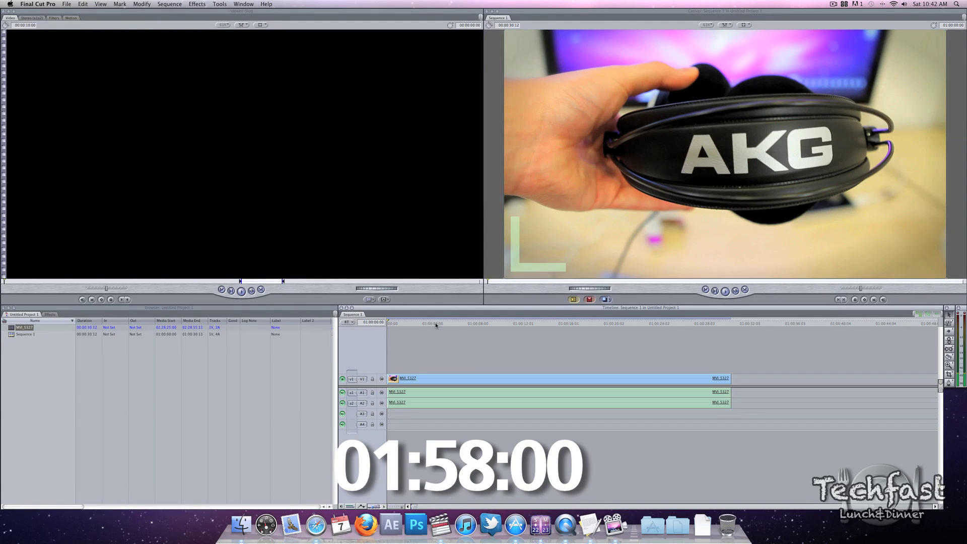
Step: Export via QuickTime Conversion with H.264 video at 1920x1080 HD, deinterlaced
{"action": "left_click", "coordinate": [66, 5]}
{"action": "mouse_move", "coordinate": [113, 144]}
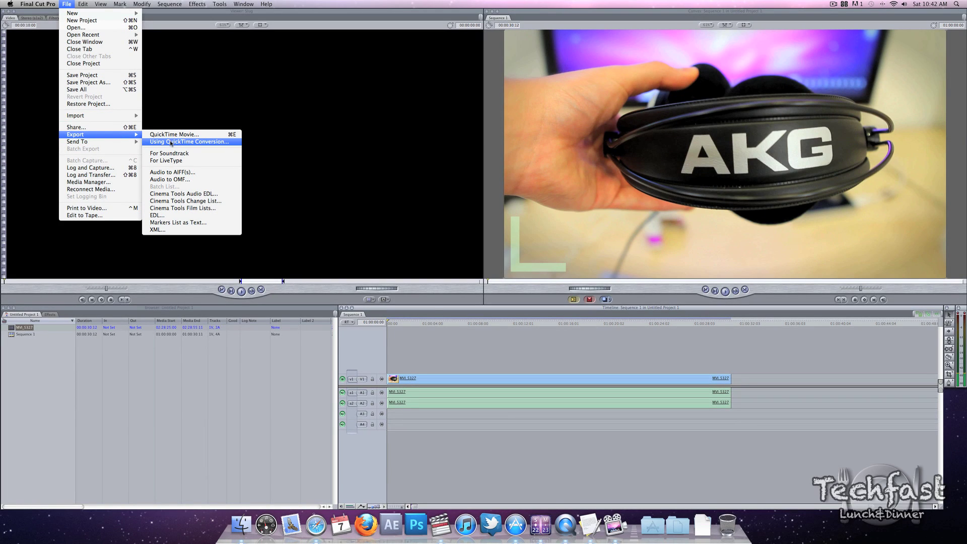
{"action": "left_click", "coordinate": [217, 144]}
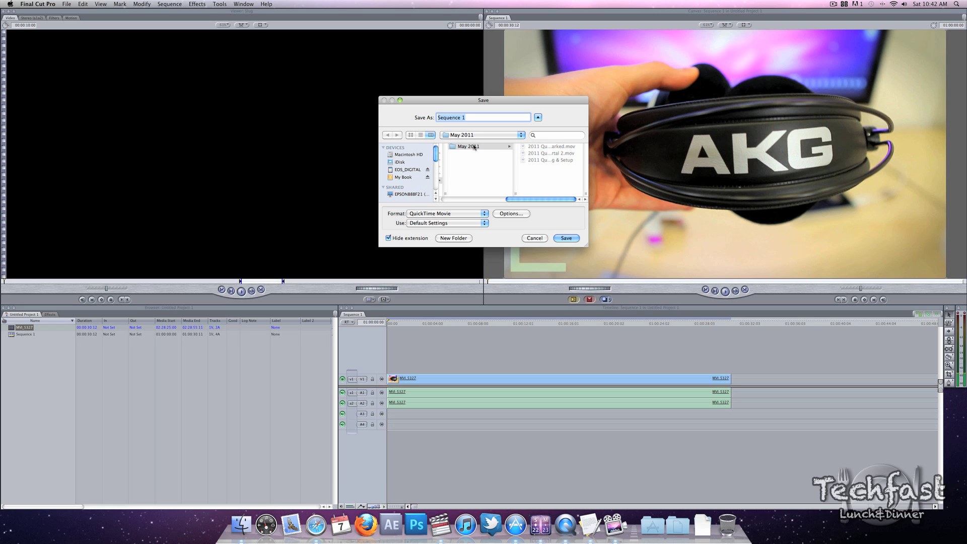
{"action": "left_click", "coordinate": [510, 214]}
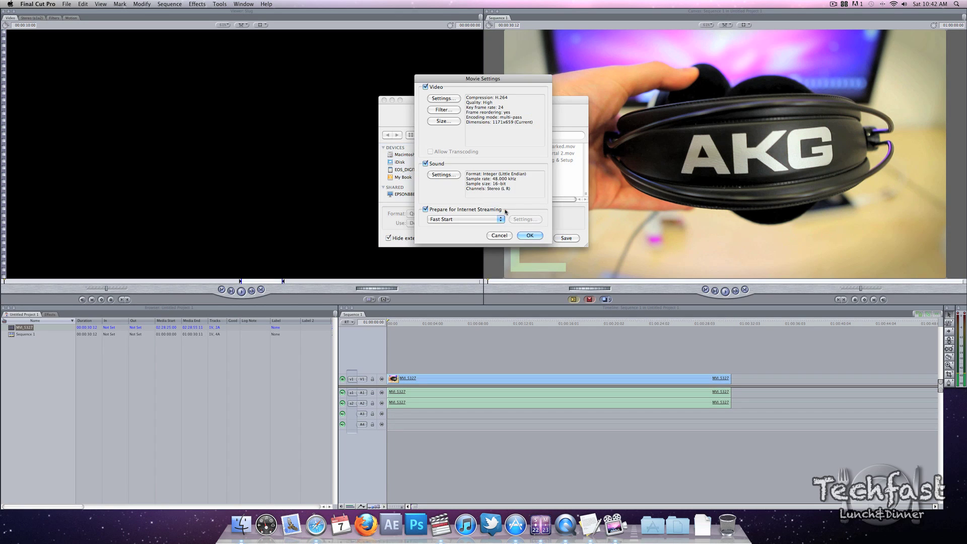
{"action": "left_click", "coordinate": [443, 125]}
{"action": "left_click", "coordinate": [451, 109]}
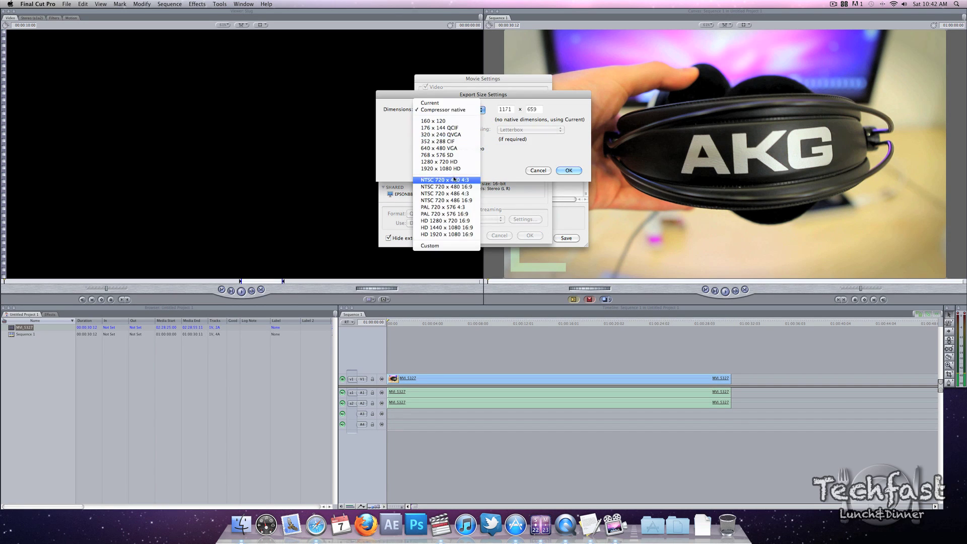
{"action": "left_click", "coordinate": [435, 161]}
{"action": "left_click", "coordinate": [421, 148]}
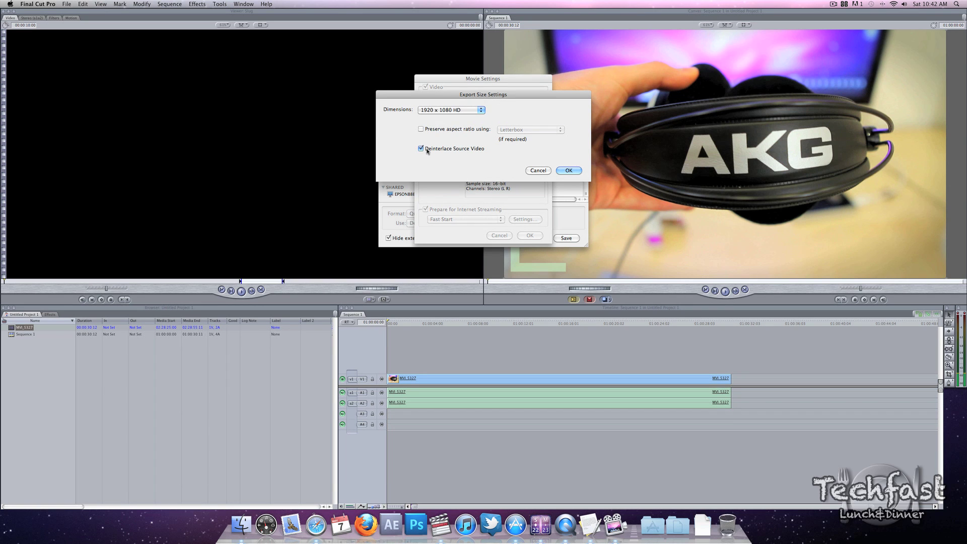
{"action": "left_click", "coordinate": [568, 170]}
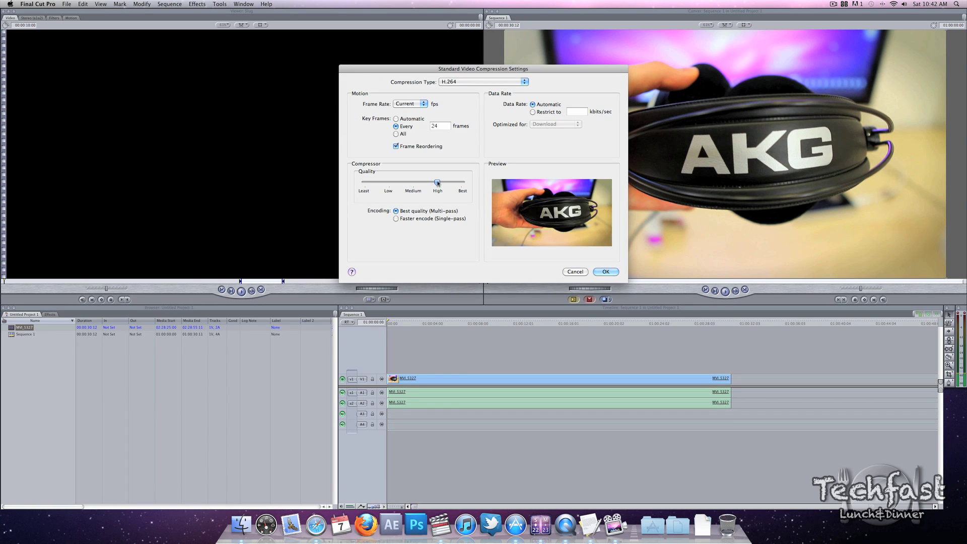
{"action": "left_click", "coordinate": [605, 272]}
Step: Set the export sound to AAC, 44.100 kHz, 256 kbps and confirm the movie settings
{"action": "left_click", "coordinate": [445, 178]}
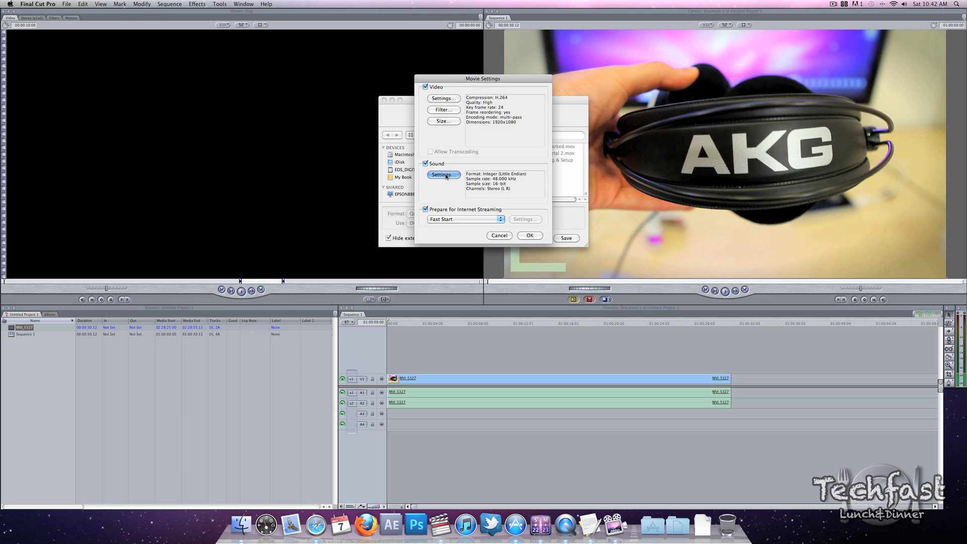
{"action": "left_click", "coordinate": [481, 100]}
{"action": "left_click", "coordinate": [481, 107]}
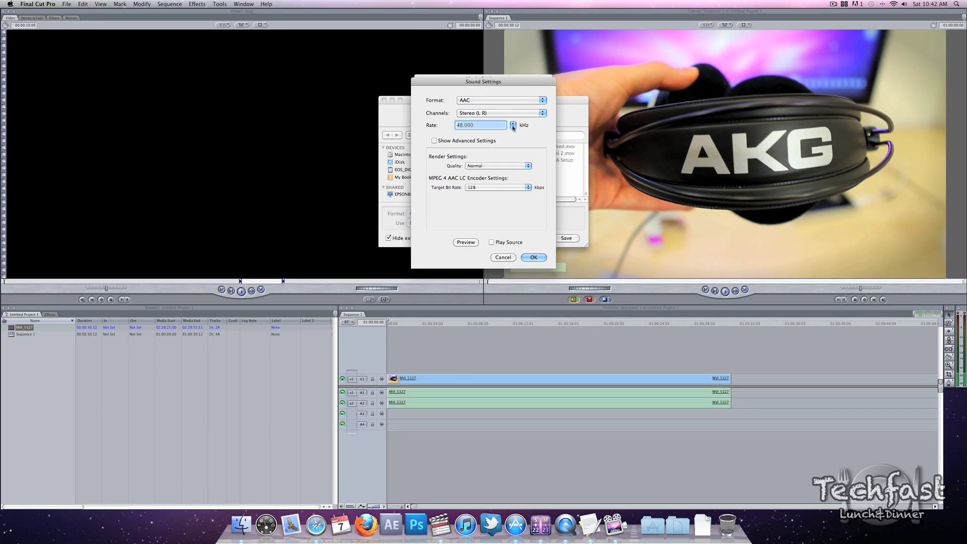
{"action": "left_click", "coordinate": [513, 125]}
{"action": "left_click", "coordinate": [514, 125]}
{"action": "left_click", "coordinate": [476, 187]}
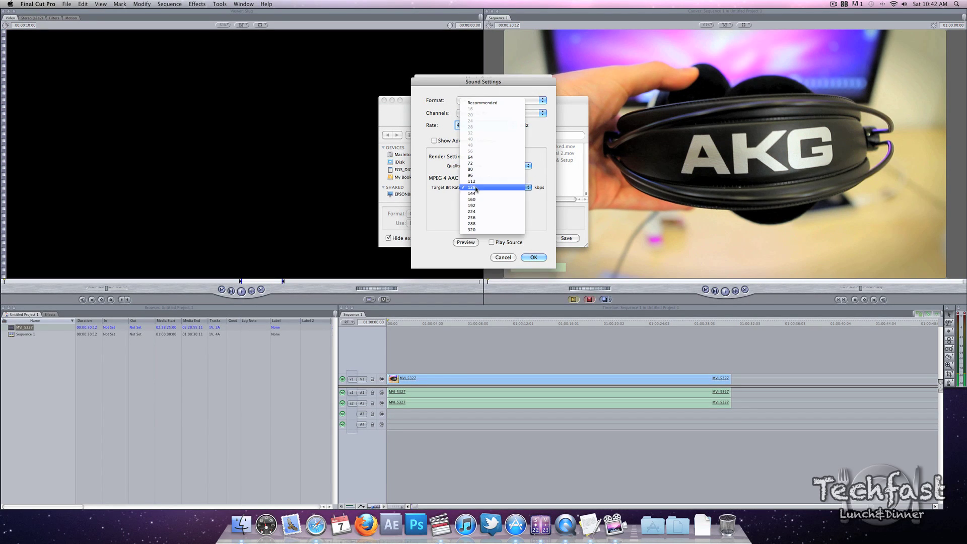
{"action": "left_click", "coordinate": [485, 216]}
{"action": "left_click", "coordinate": [478, 166]}
{"action": "left_click", "coordinate": [478, 176]}
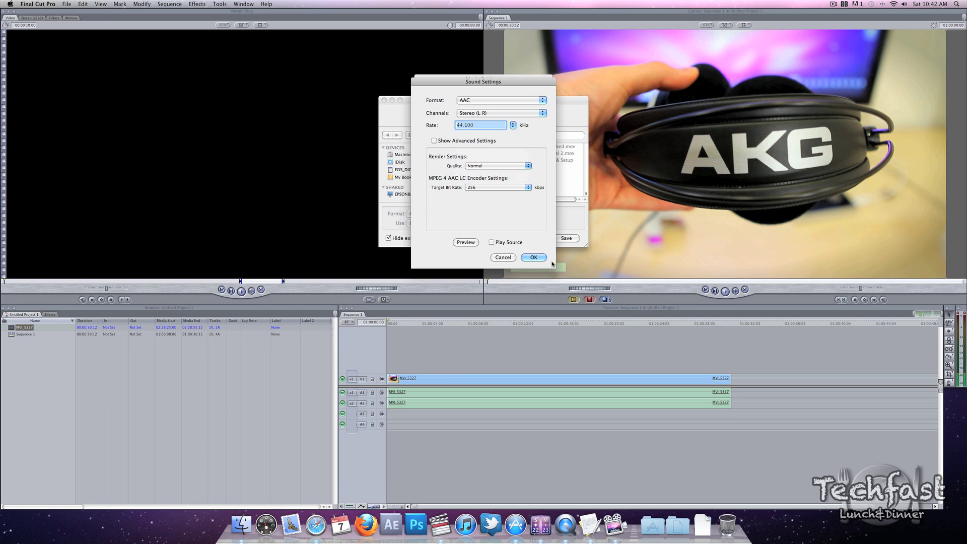
{"action": "left_click", "coordinate": [533, 257]}
{"action": "left_click", "coordinate": [529, 235]}
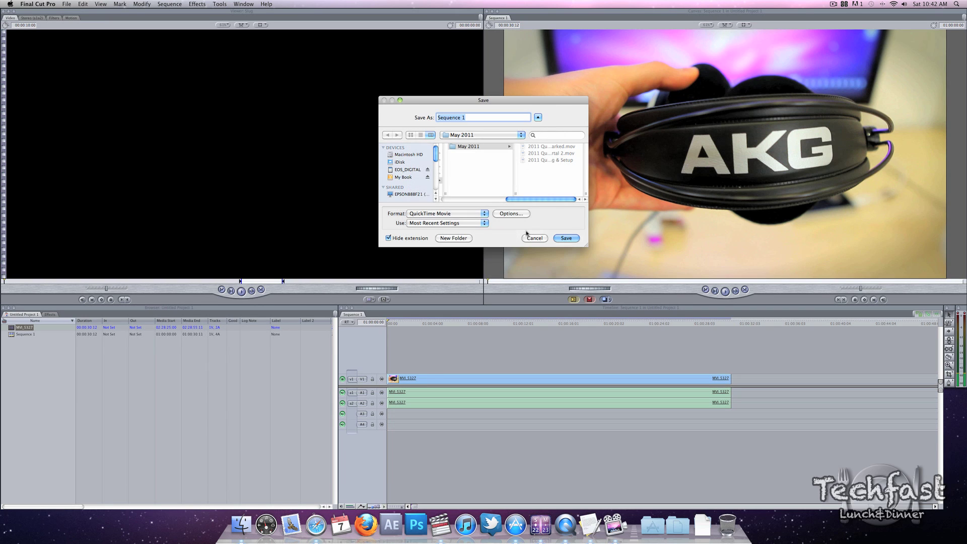